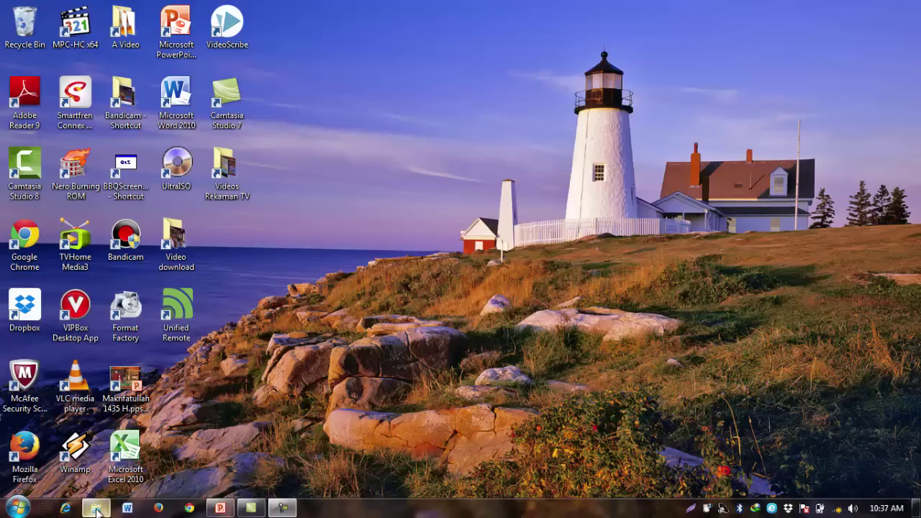
- Look over the presentation files in the Berbagi Powerpoint folder, including TPA Al Anshor Makasar.pptx, and minimize the folder window
mouse_move(97, 512)
left_click(102, 512)
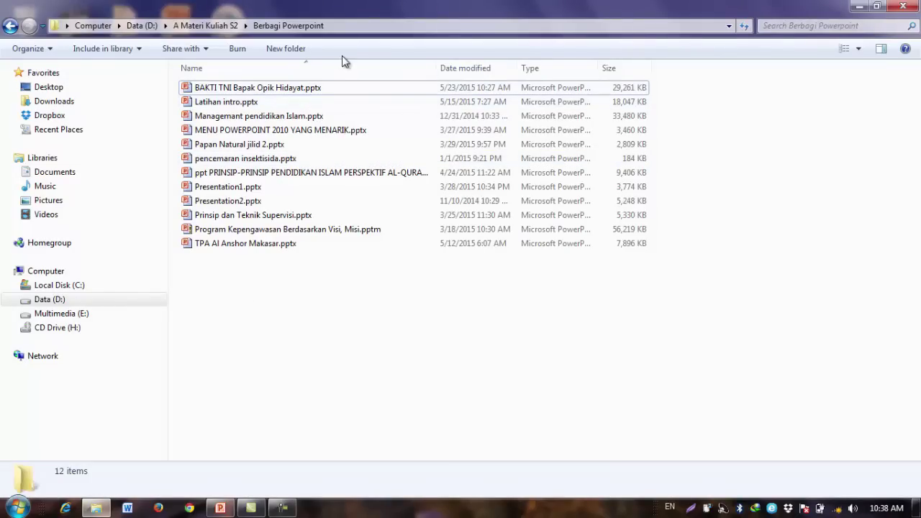
left_click(329, 95)
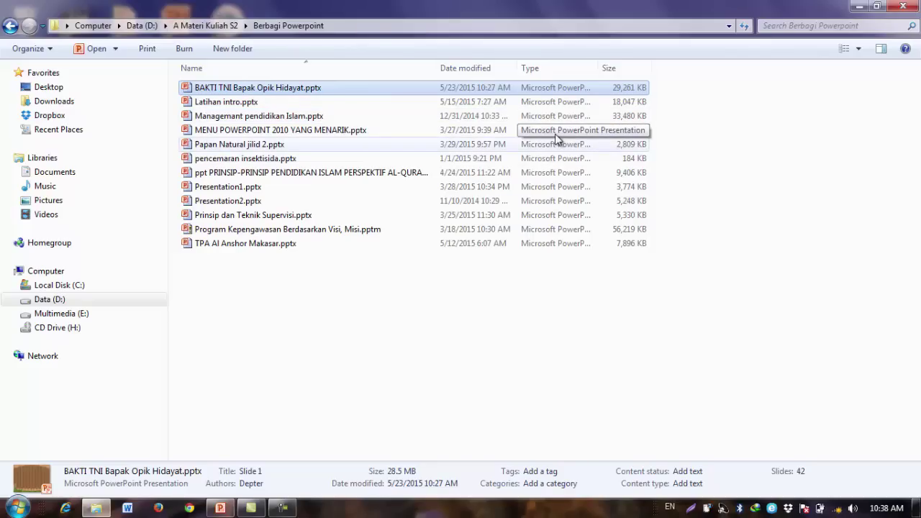
left_click(291, 245)
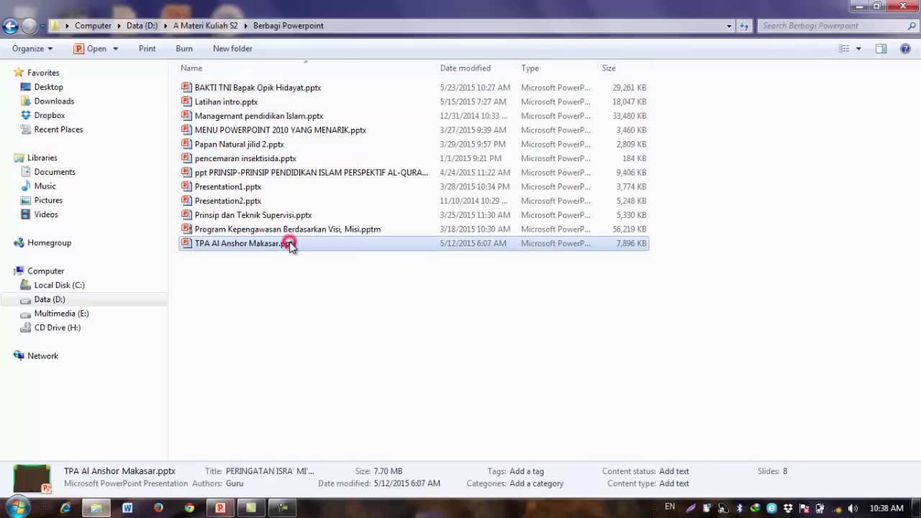
left_click(294, 88)
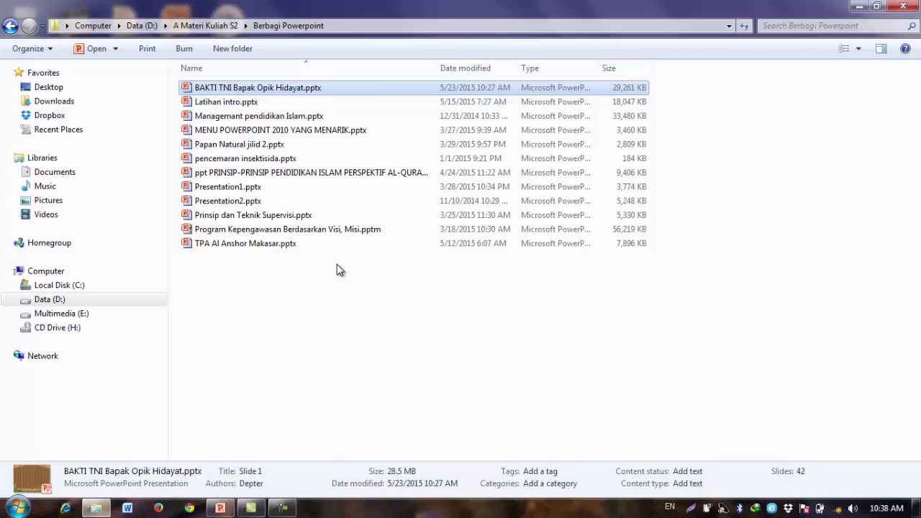
left_click(343, 344)
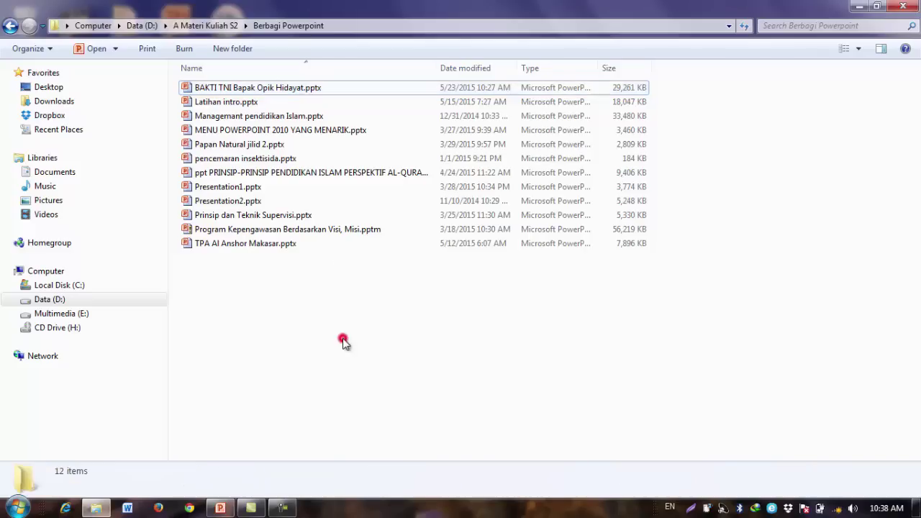
left_click(859, 6)
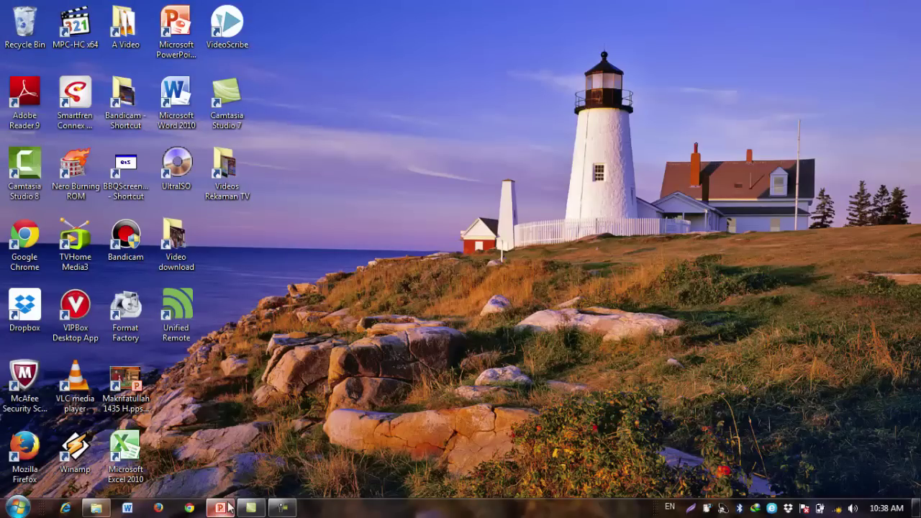
- Switch to the open BAKTI TNI presentation in PowerPoint and look through its slide thumbnails down to slide 42
mouse_move(221, 511)
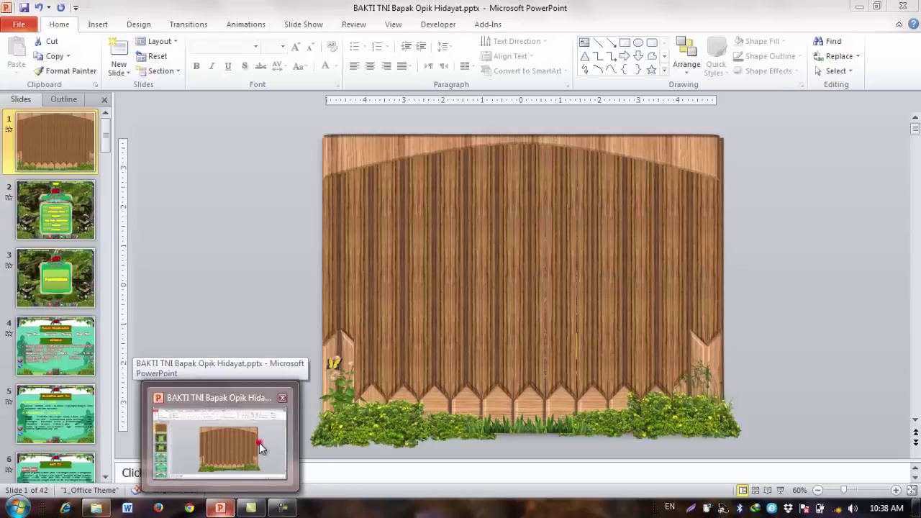
left_click(261, 447)
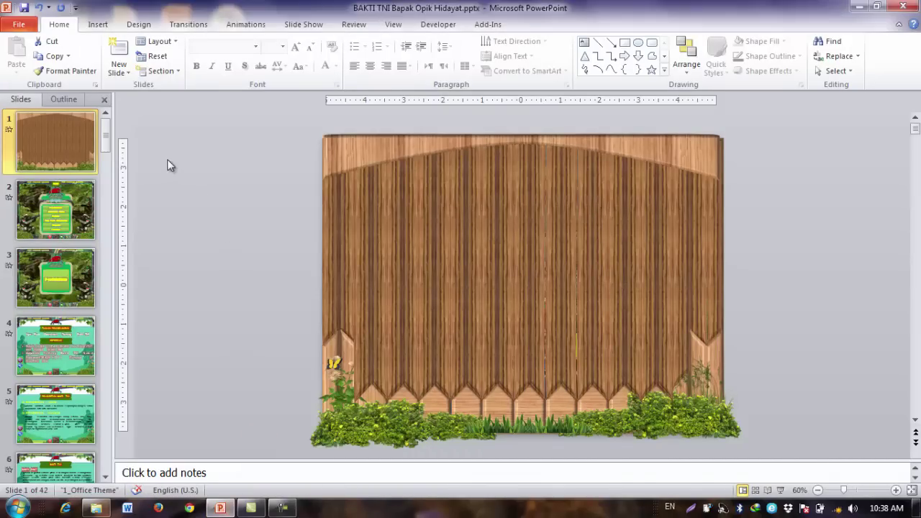
left_click(105, 109)
left_click(108, 221)
left_click(109, 247)
left_click(113, 303)
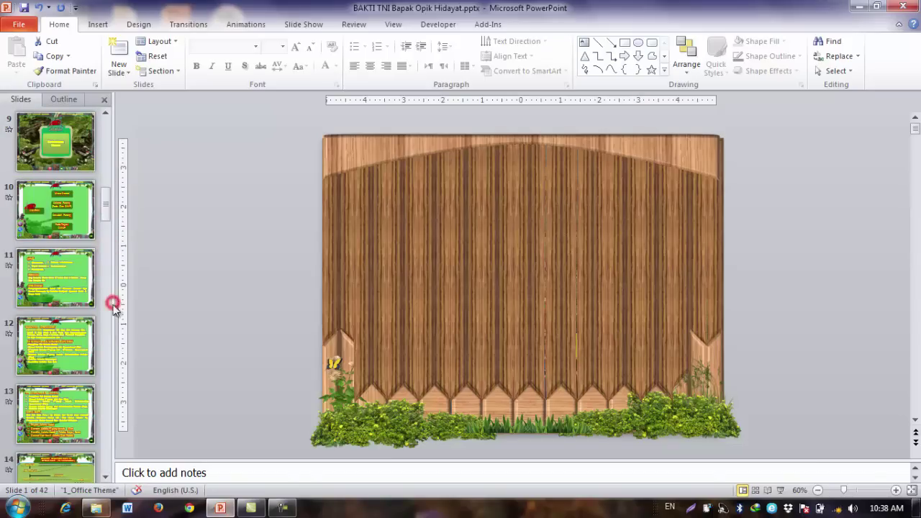
left_click(106, 328)
left_click(107, 331)
left_click(106, 351)
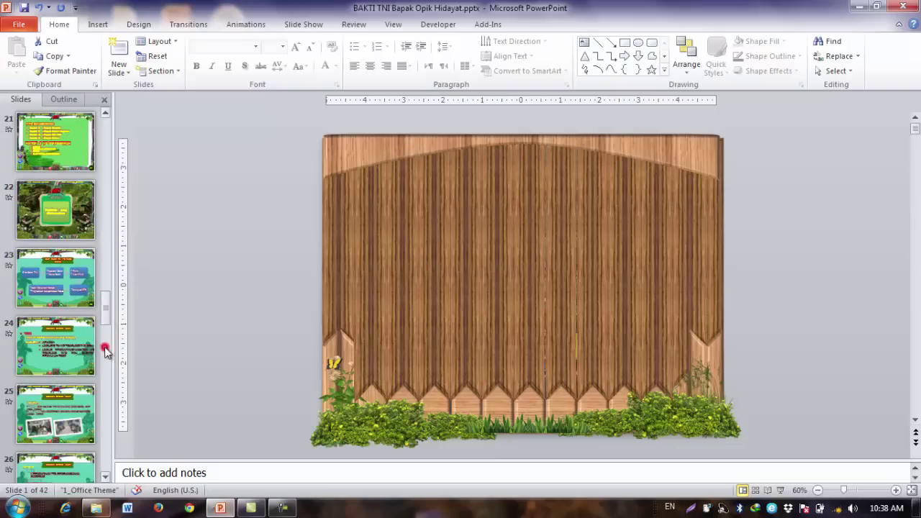
left_click(105, 374)
left_click(105, 397)
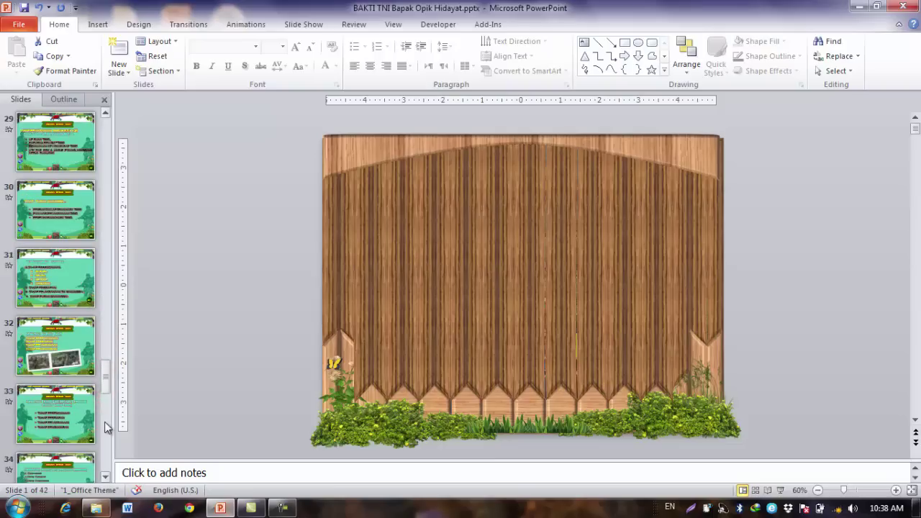
left_click(105, 423)
left_click(107, 448)
left_click(107, 468)
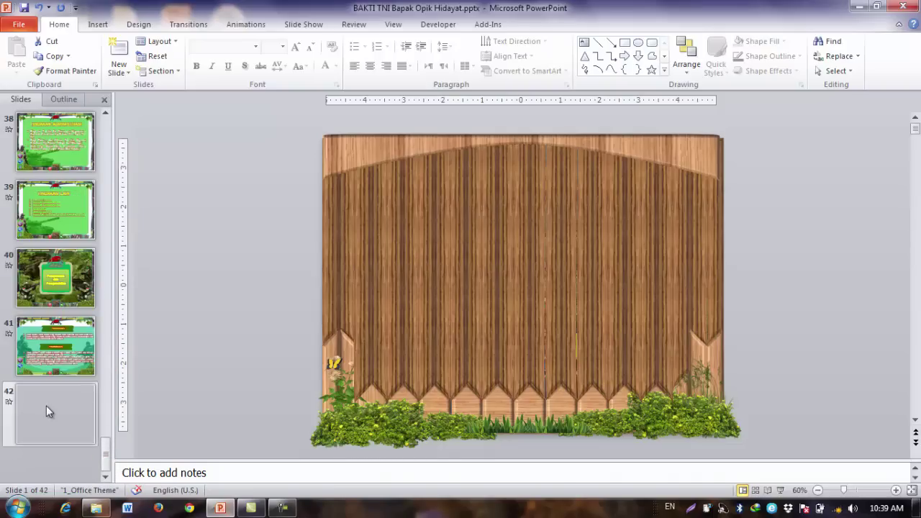
- Go back up the thumbnails and examine the text content of slides 17, 18 and 19
left_click(107, 138)
left_click(107, 138)
left_click(107, 138)
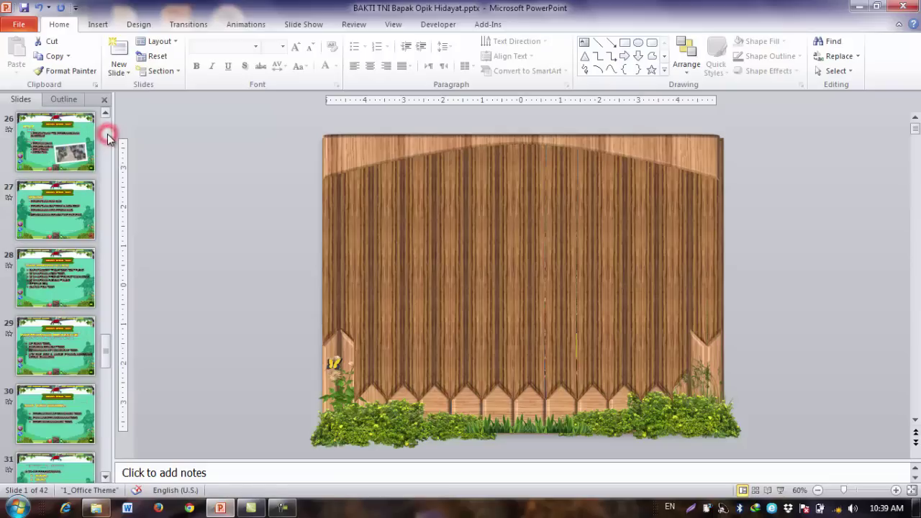
left_click(107, 137)
left_click(107, 138)
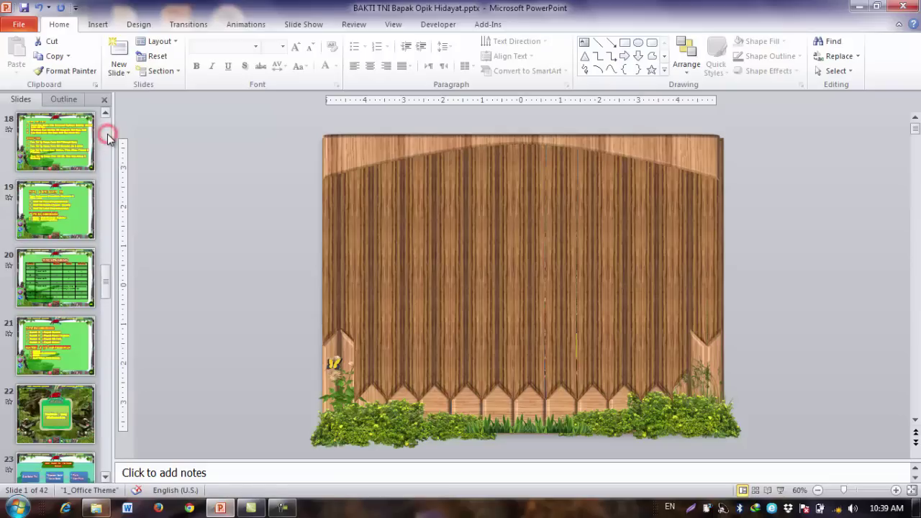
left_click(107, 138)
left_click(72, 352)
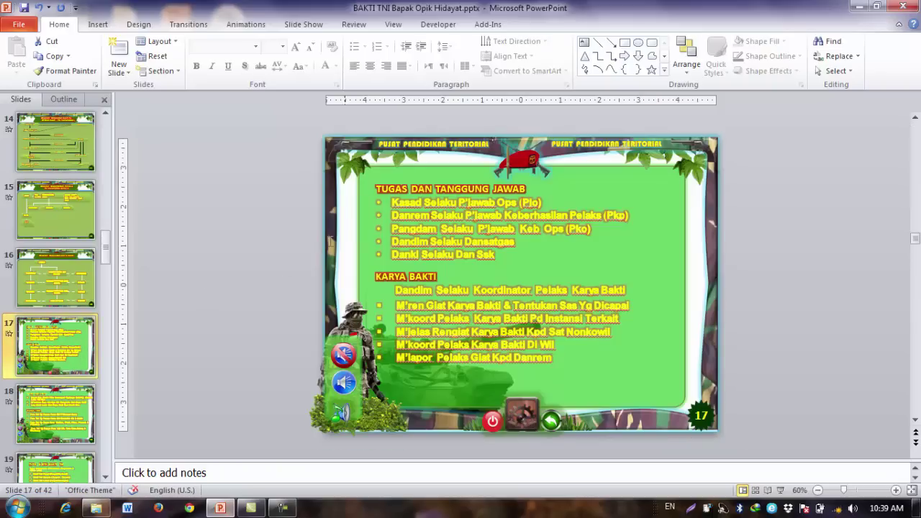
left_click(415, 203)
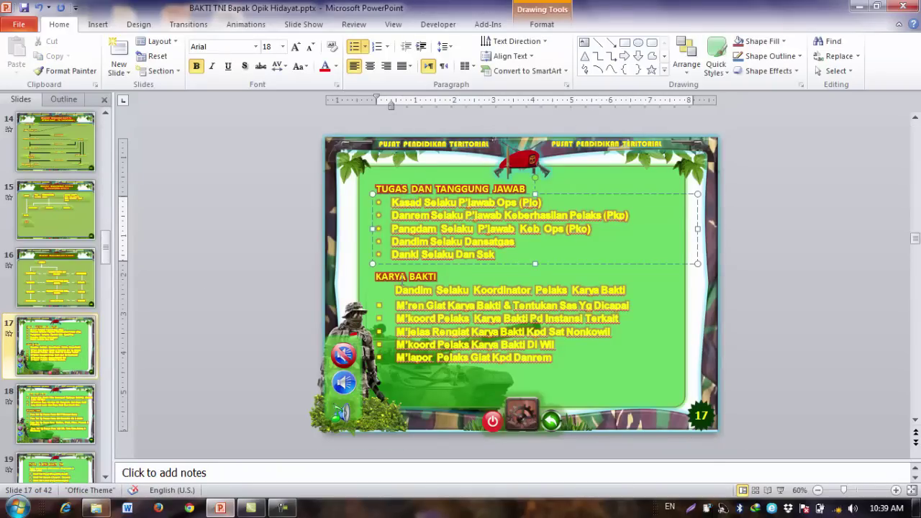
left_click(400, 278)
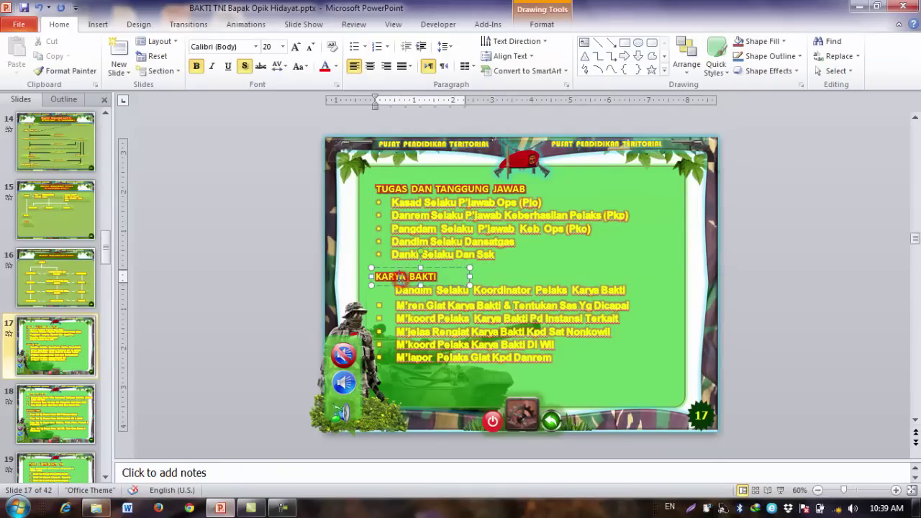
left_click(296, 271)
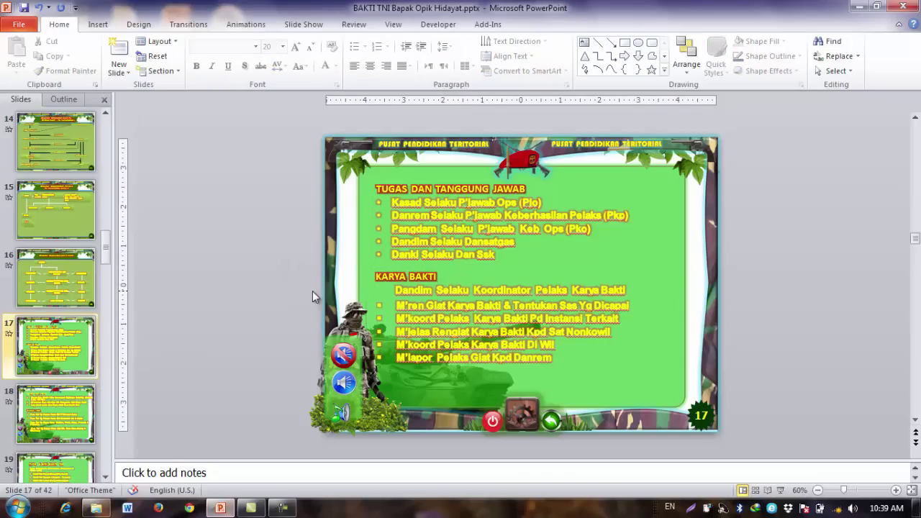
left_click(59, 409)
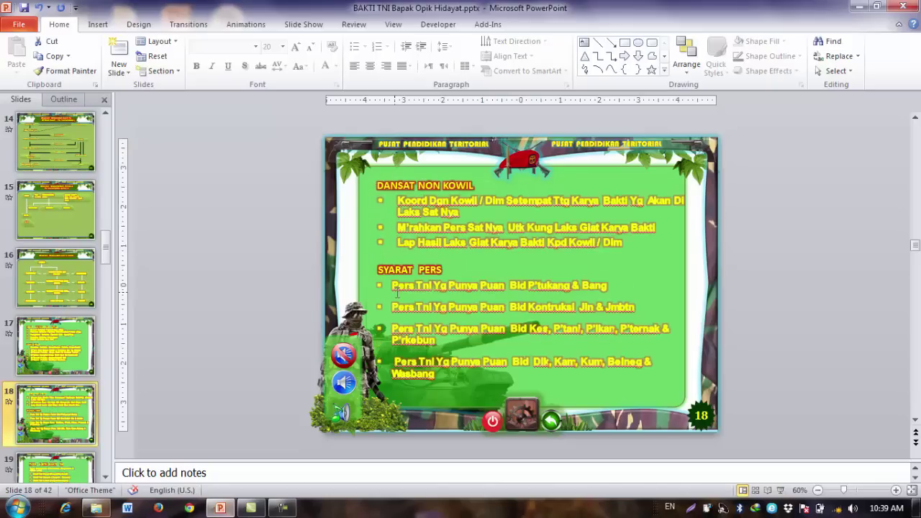
left_click(76, 466)
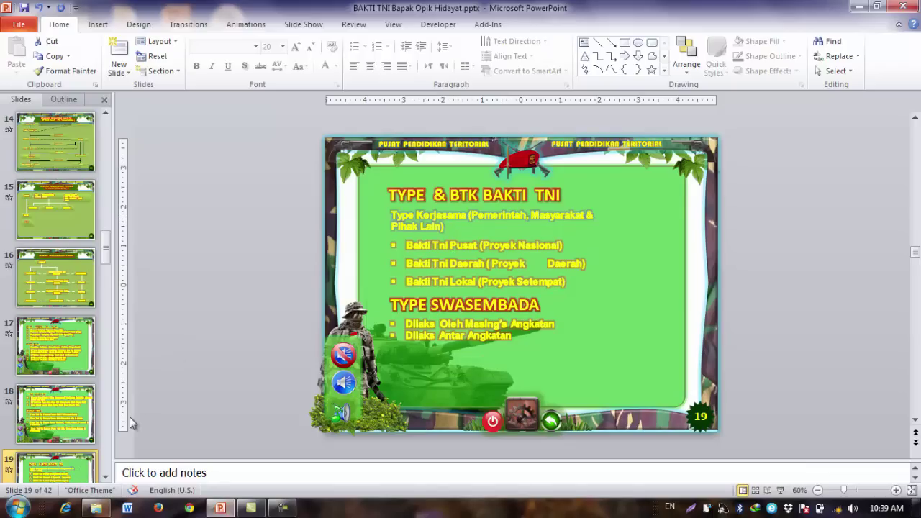
- Look over the remaining thumbnails, return to the beginning of the presentation and display the menu on slide 2
left_click(106, 458)
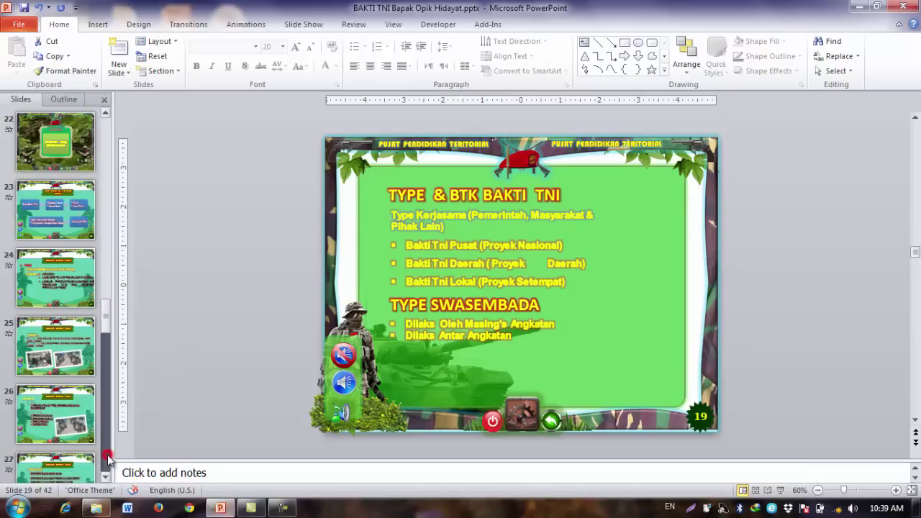
left_click(107, 457)
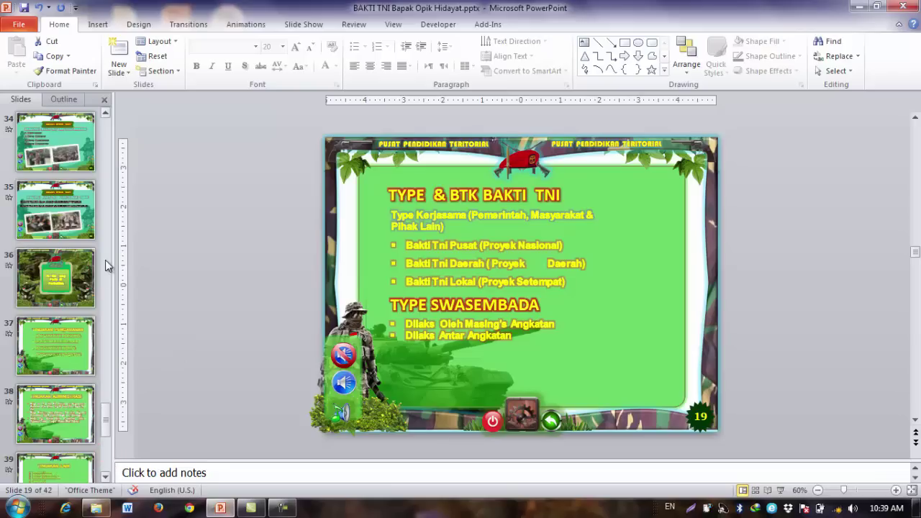
left_click(108, 142)
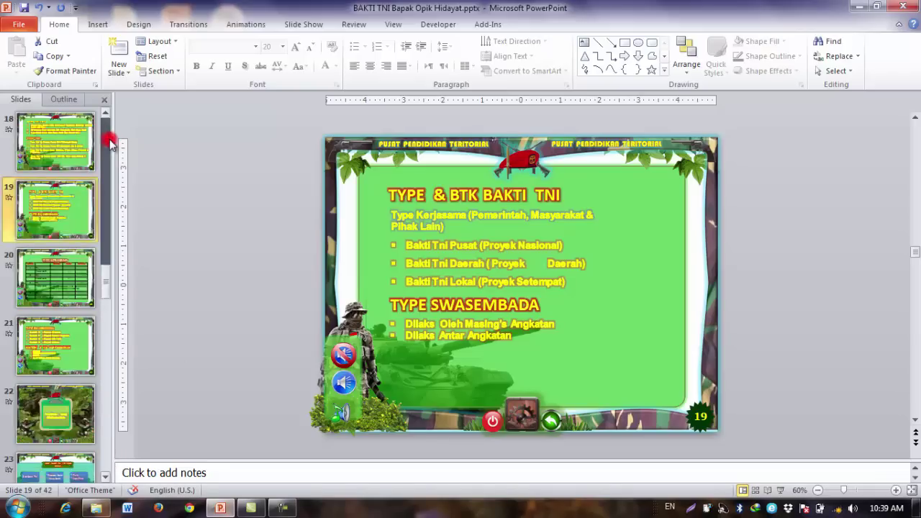
left_click(108, 141)
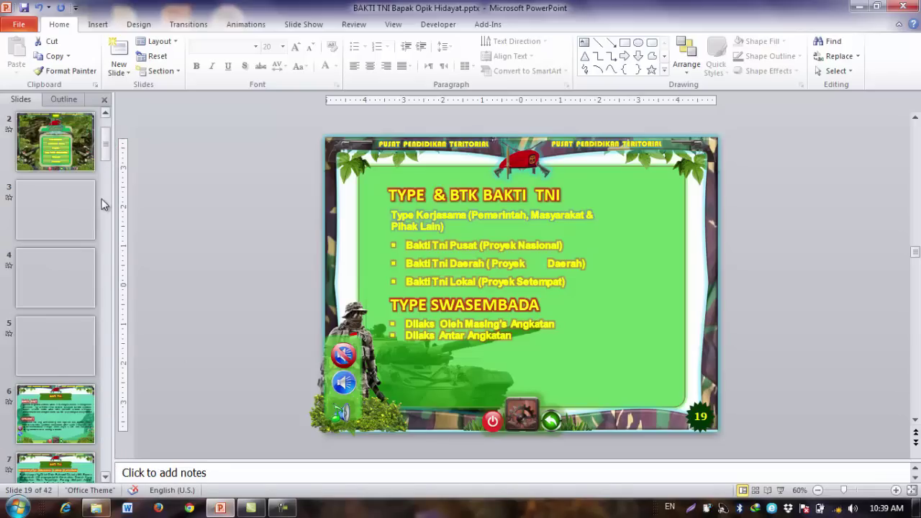
left_click(106, 116)
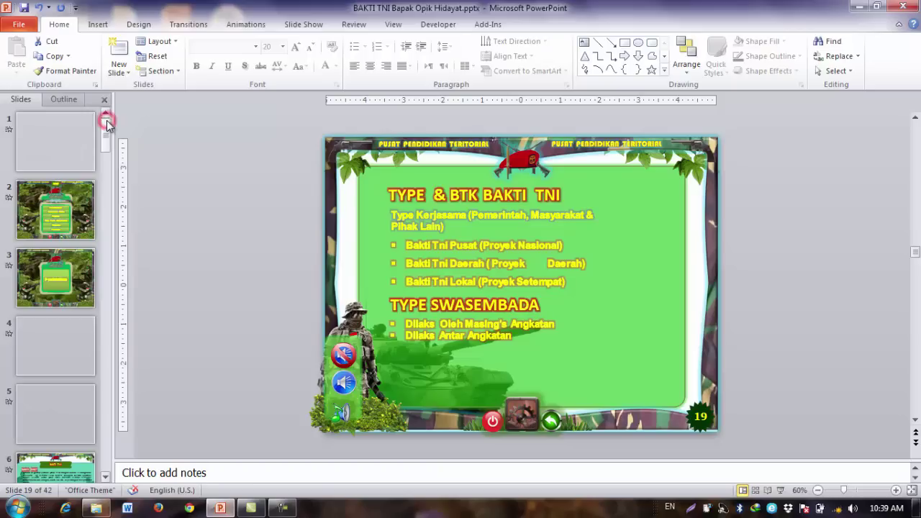
left_click(79, 213)
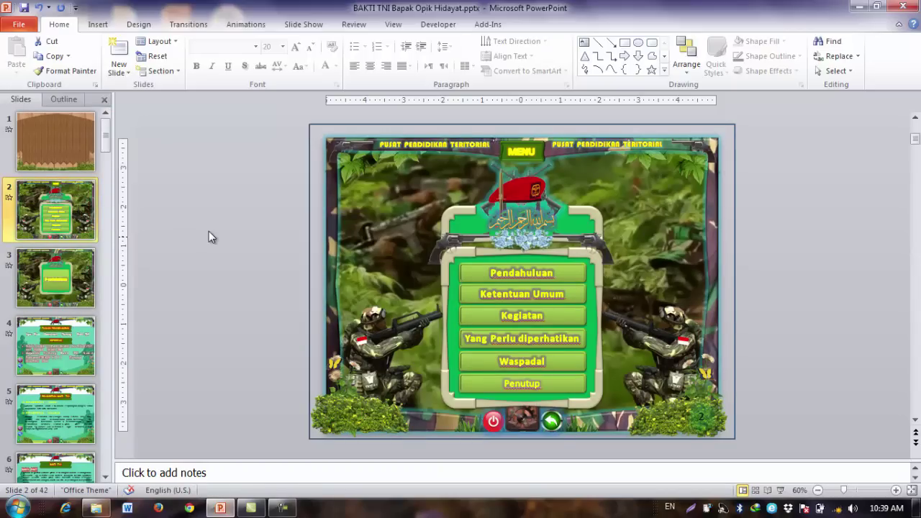
left_click(254, 170)
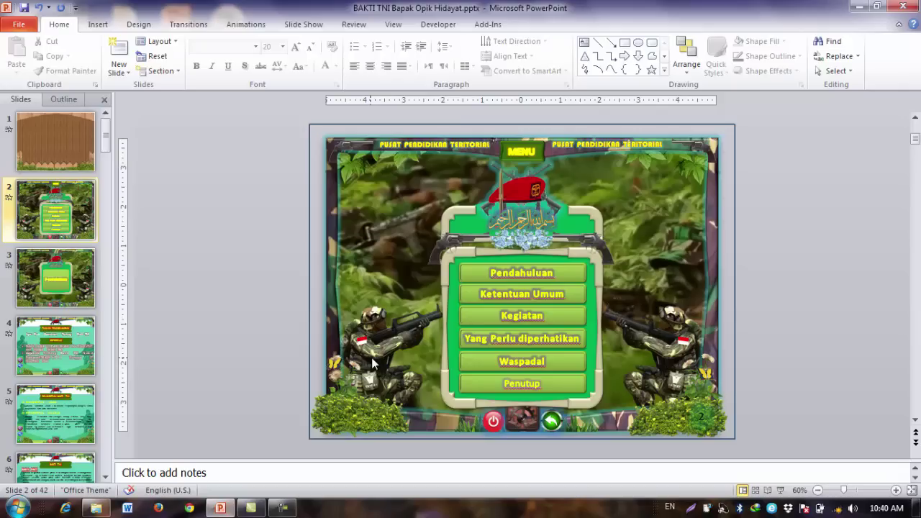
- Display slide 4 to examine its Tujuan Pembelajaran and Referensi sections
left_click(65, 351)
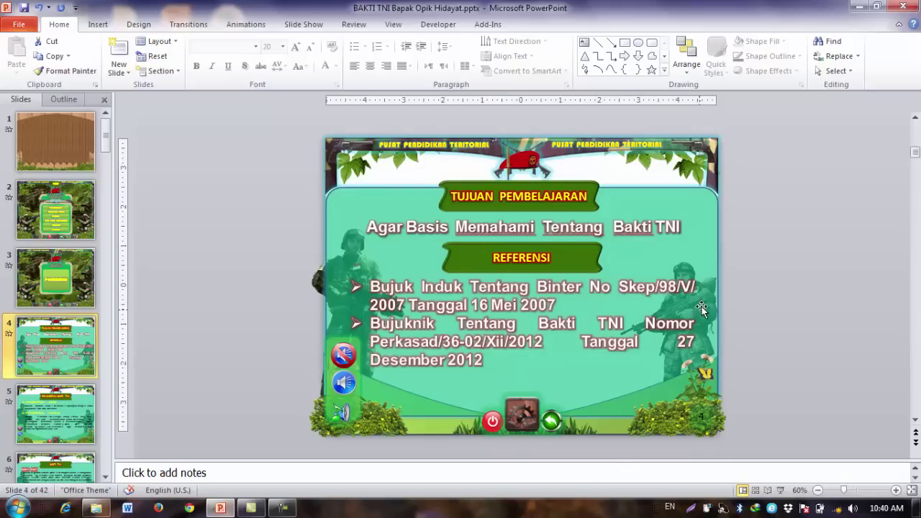
left_click(765, 223)
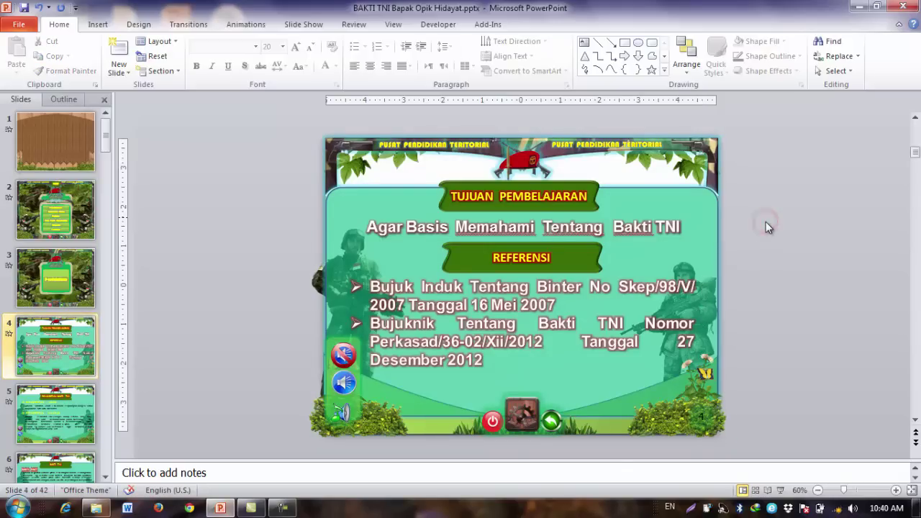
left_click(255, 228)
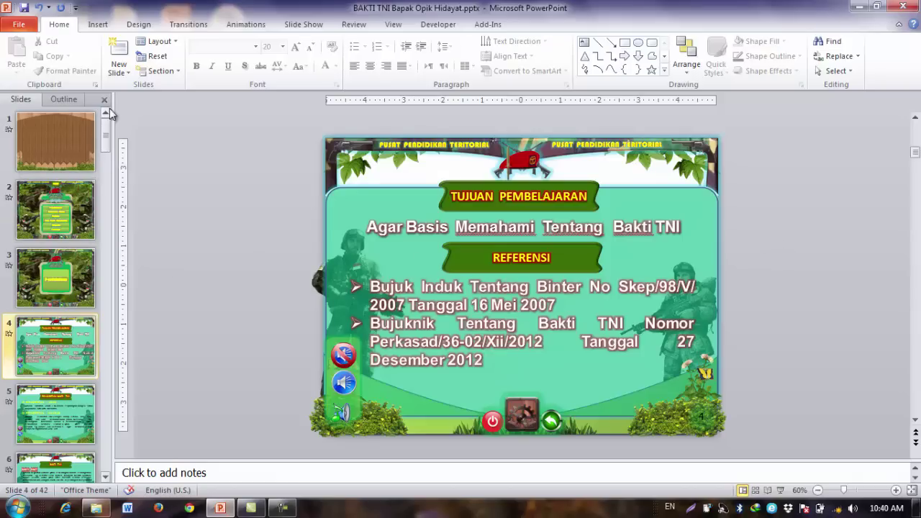
- Look over the thumbnails of the first ten slides and display the Pendahuluan title on slide 3
left_click(104, 169)
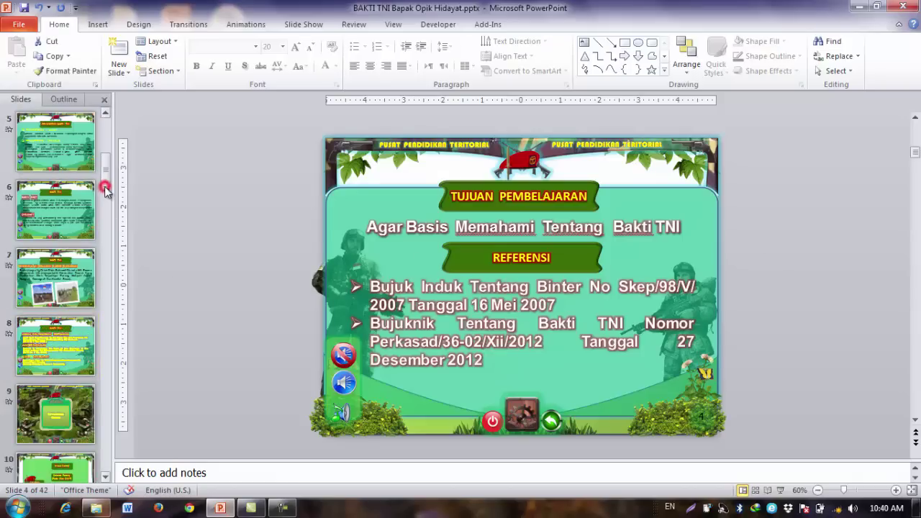
left_click(105, 131)
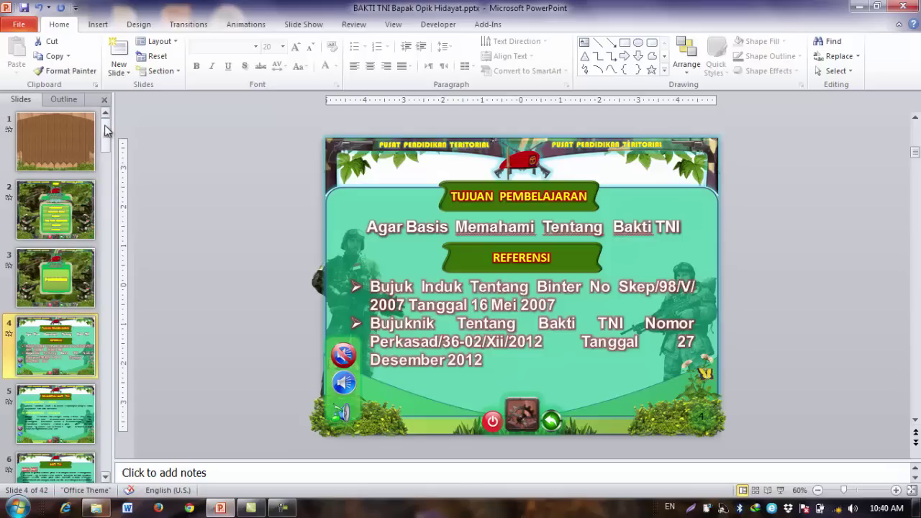
left_click(218, 171)
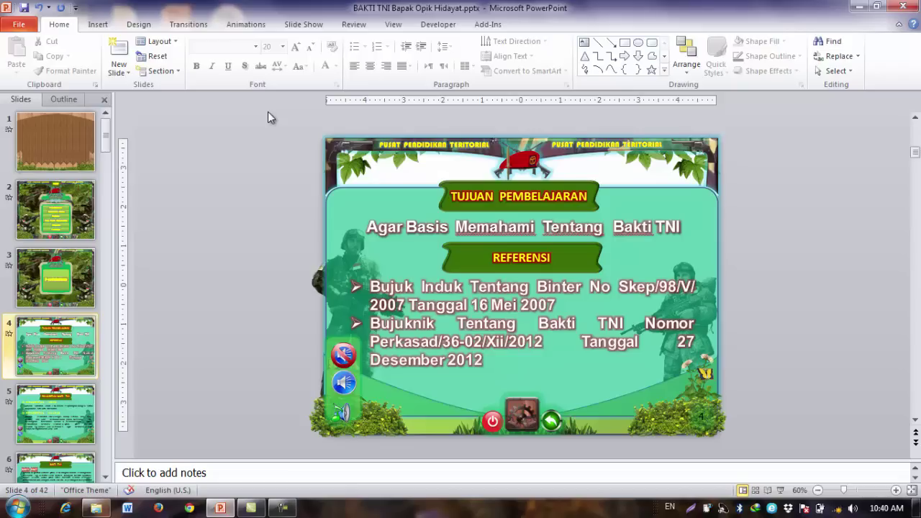
left_click(107, 113)
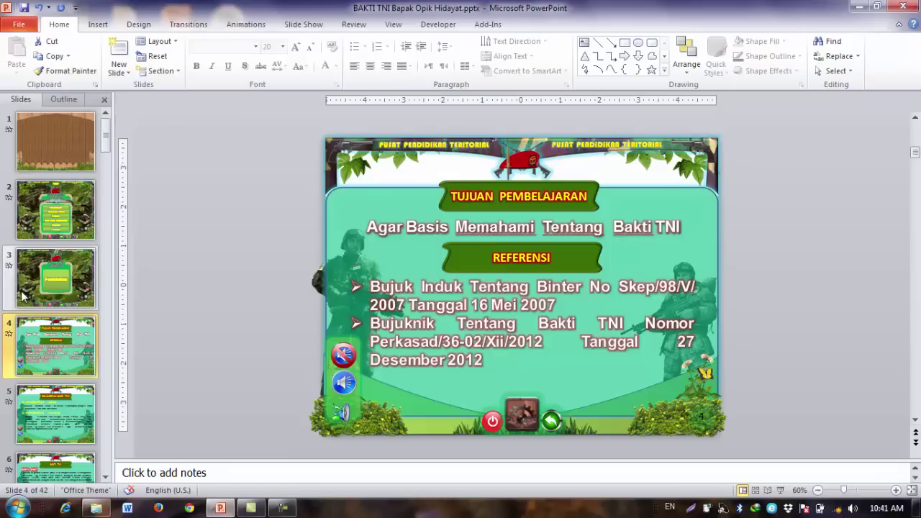
left_click(56, 278)
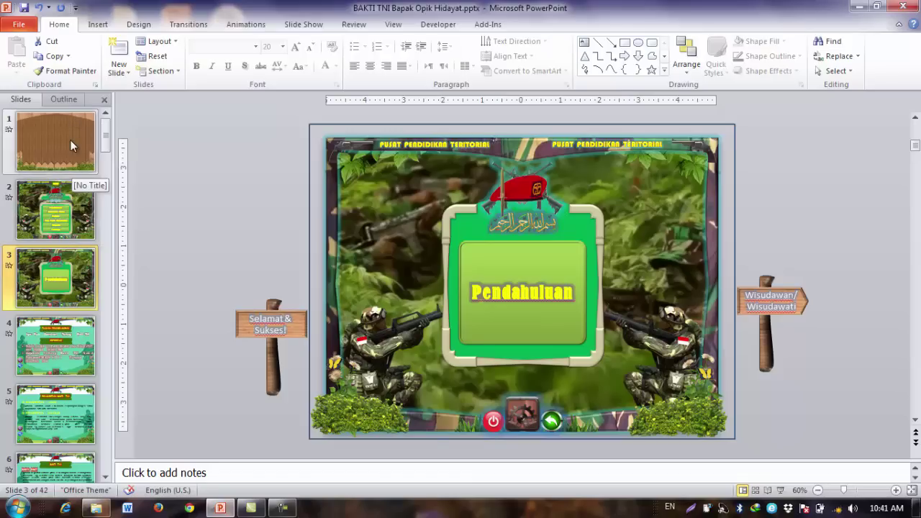
- Display the opening slide 1, look over the thumbnails that follow and display slide 7 on Pengendalian Kerusakan Daerah
left_click(70, 141)
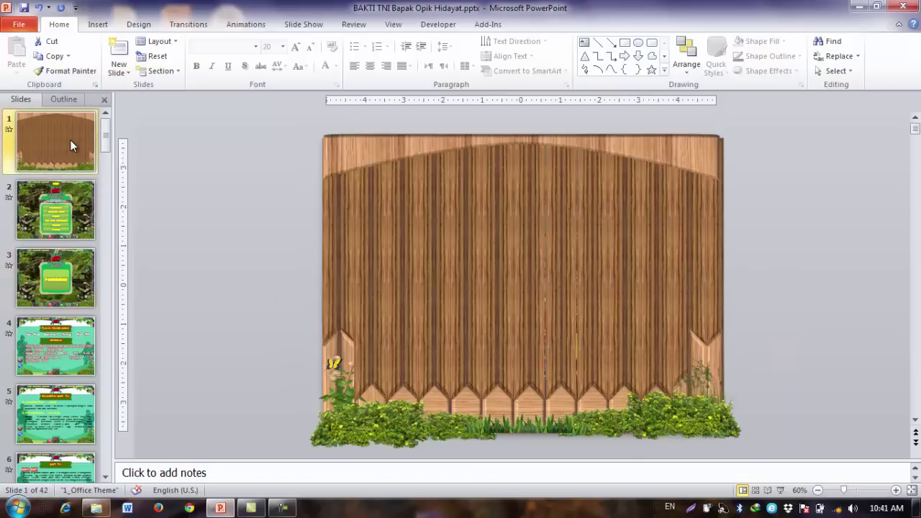
scroll(108, 356, "down", 5)
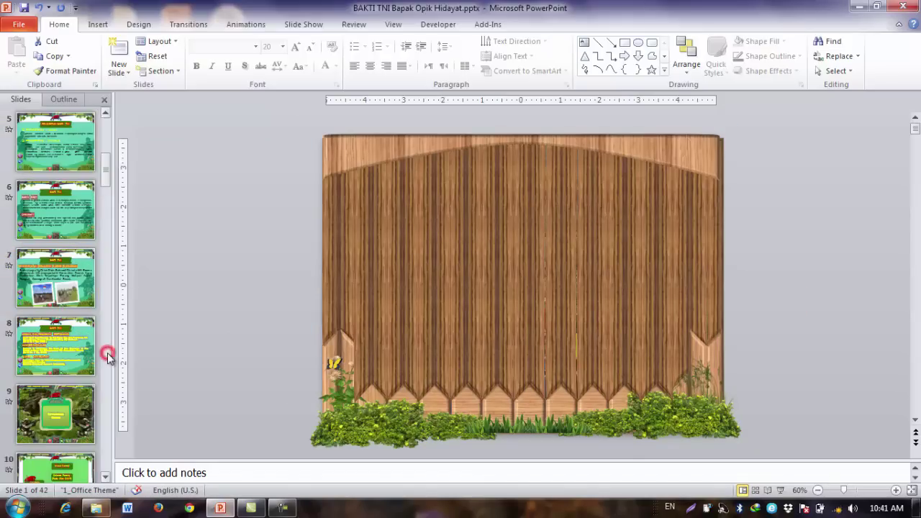
left_click_drag(105, 207, 105, 167)
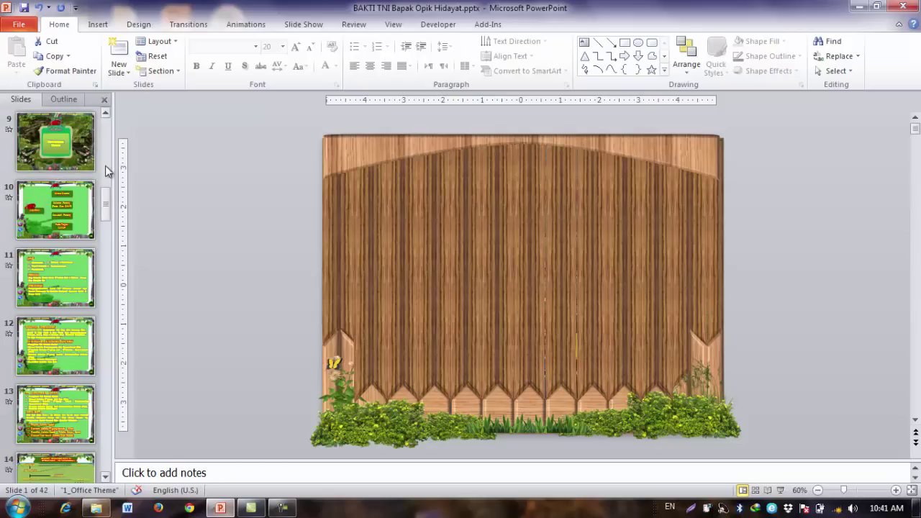
left_click(69, 284)
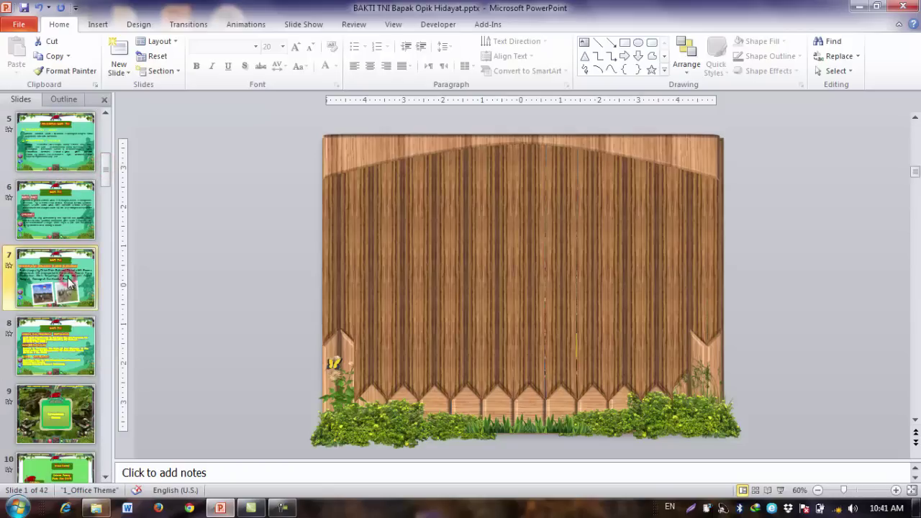
left_click(257, 207)
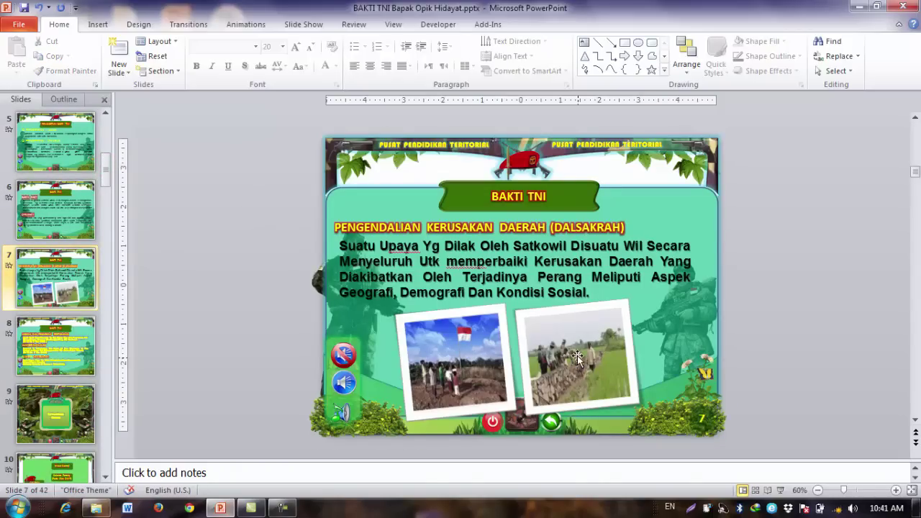
- Examine the two photos below the text on slide 7, leaving nothing selected
left_click(456, 368)
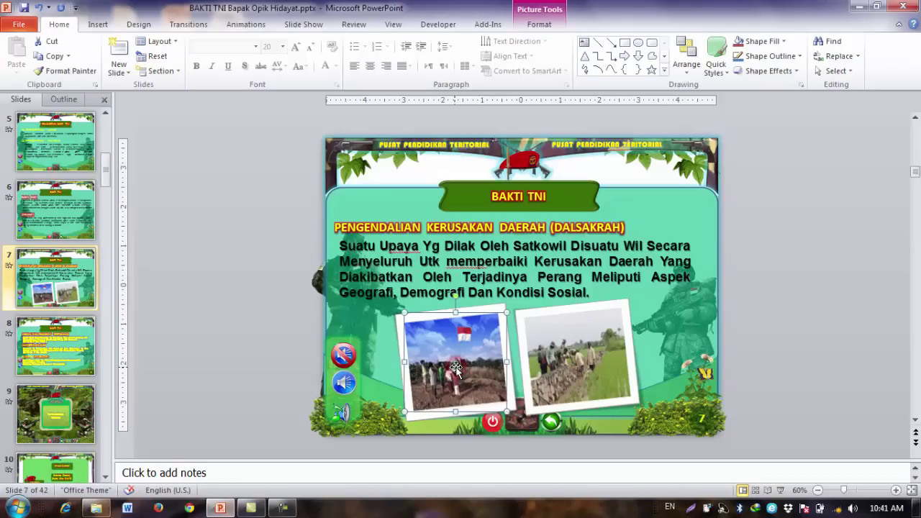
left_click(254, 217)
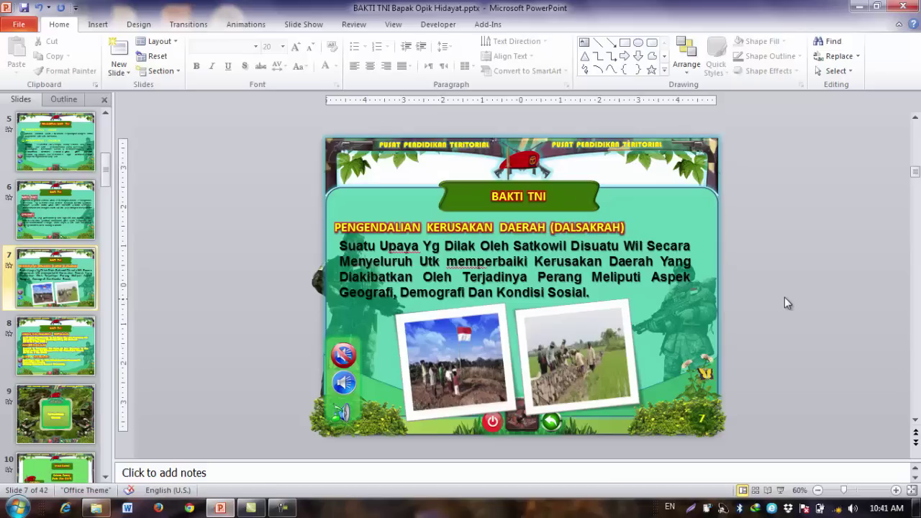
left_click(588, 358)
left_click(466, 357)
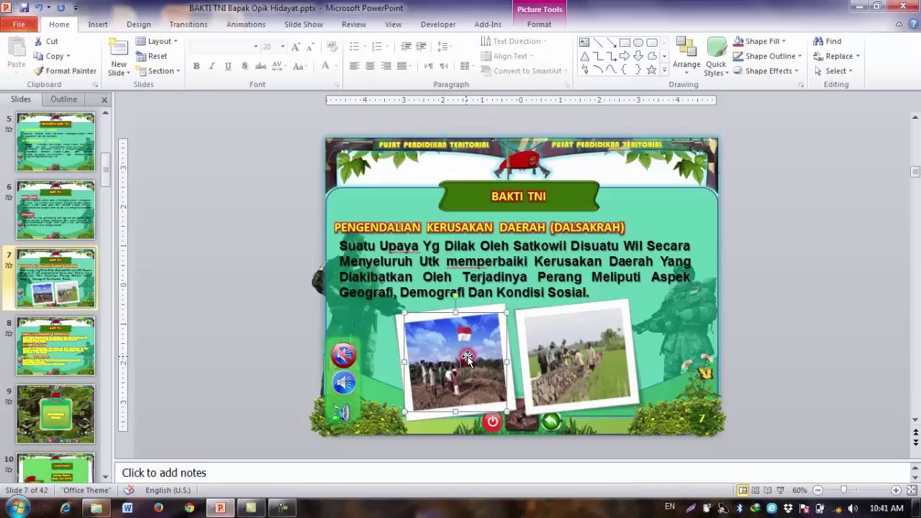
left_click(245, 298)
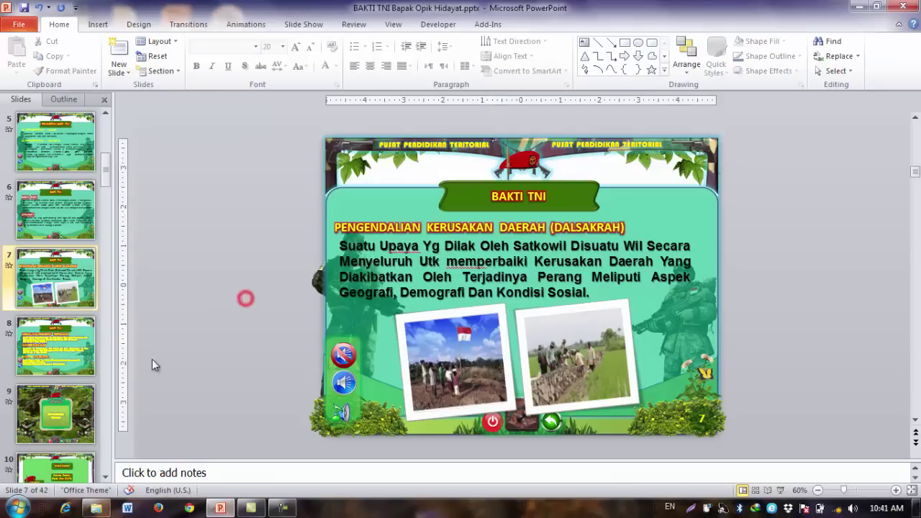
- Look over the thumbnails up to slide 30, then display the Kegiatan yang diLaksanakan title on slide 22 and the photos on slide 25
left_click(108, 442)
left_click(108, 442)
left_click(107, 442)
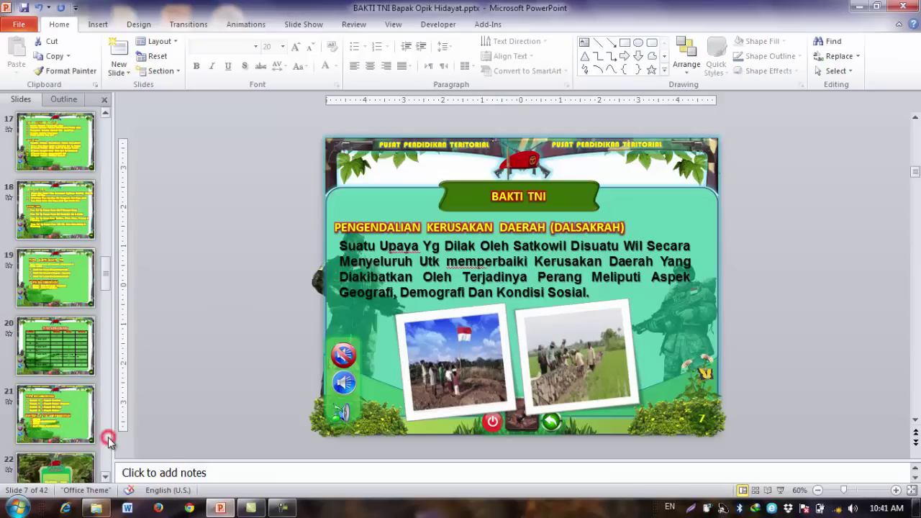
left_click(108, 442)
left_click(108, 442)
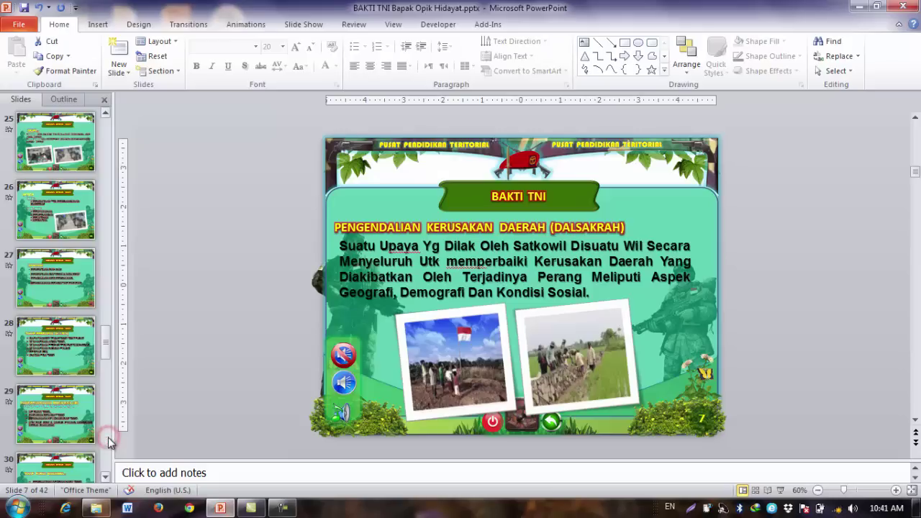
left_click(108, 158)
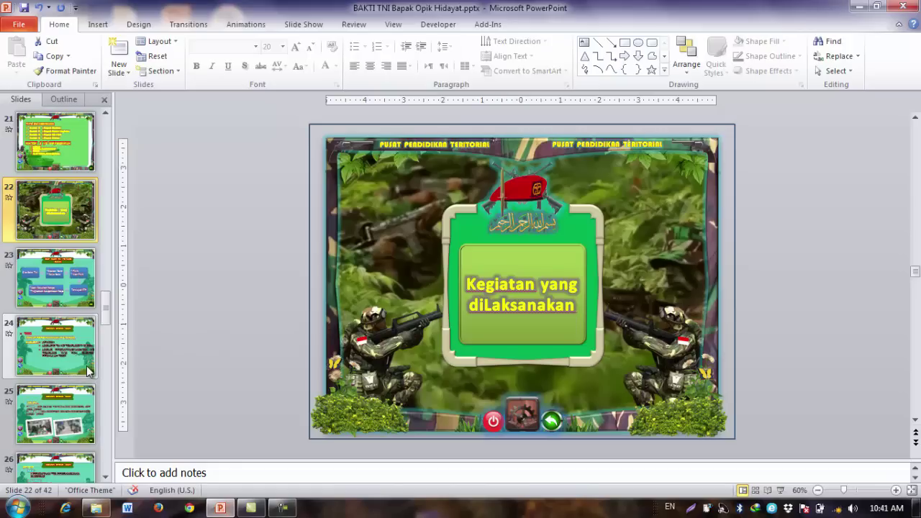
left_click(76, 402)
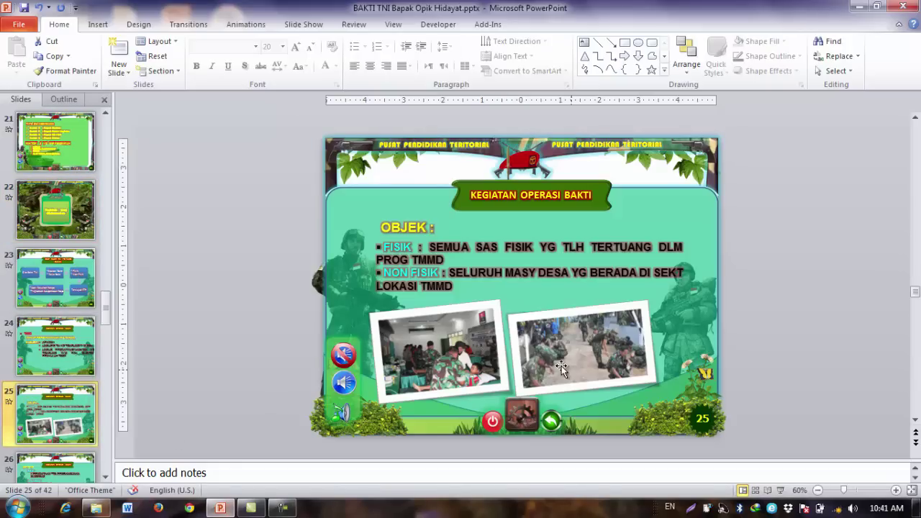
- Return to the beginning of the presentation and display the opening slide 1 and the menu on slide 2
left_click(105, 435)
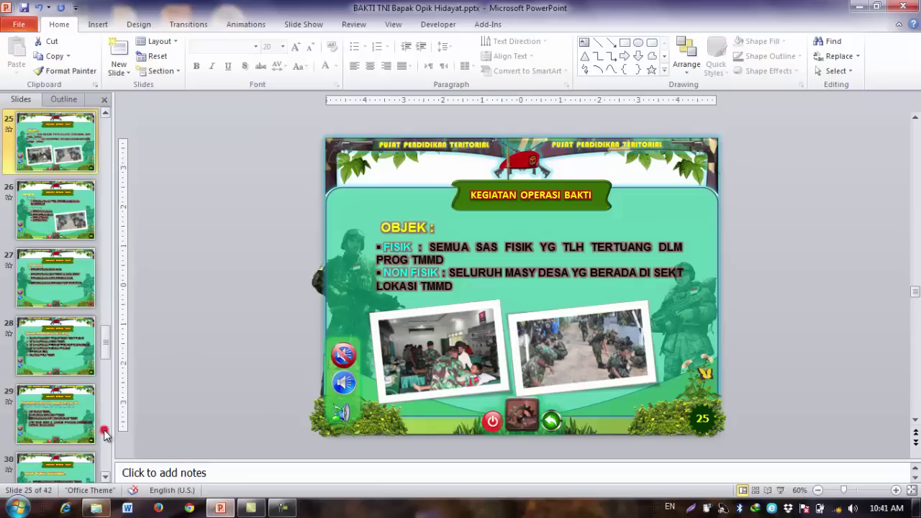
left_click(106, 123)
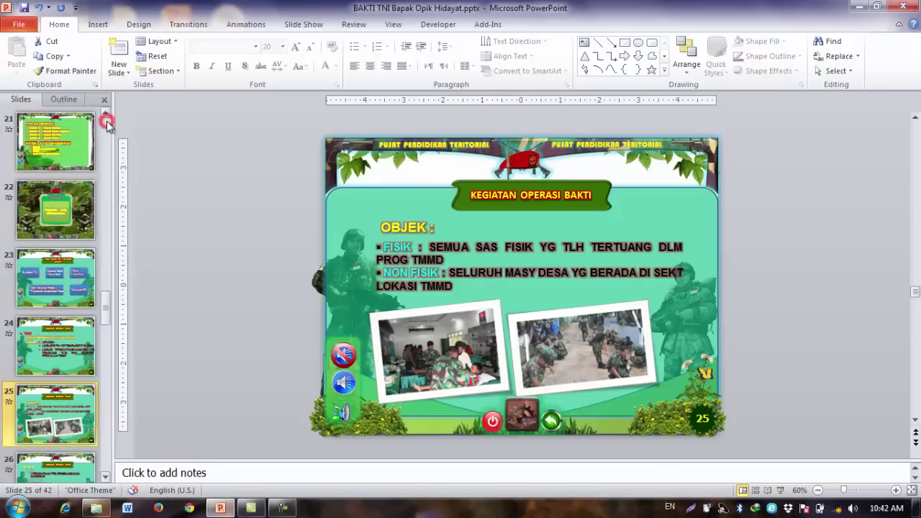
left_click(107, 123)
left_click(106, 124)
left_click(107, 124)
left_click(106, 124)
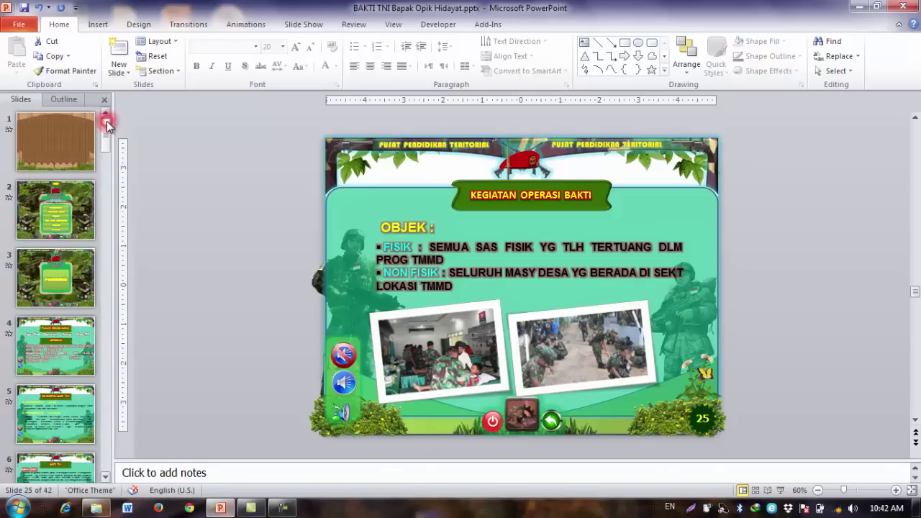
left_click(70, 127)
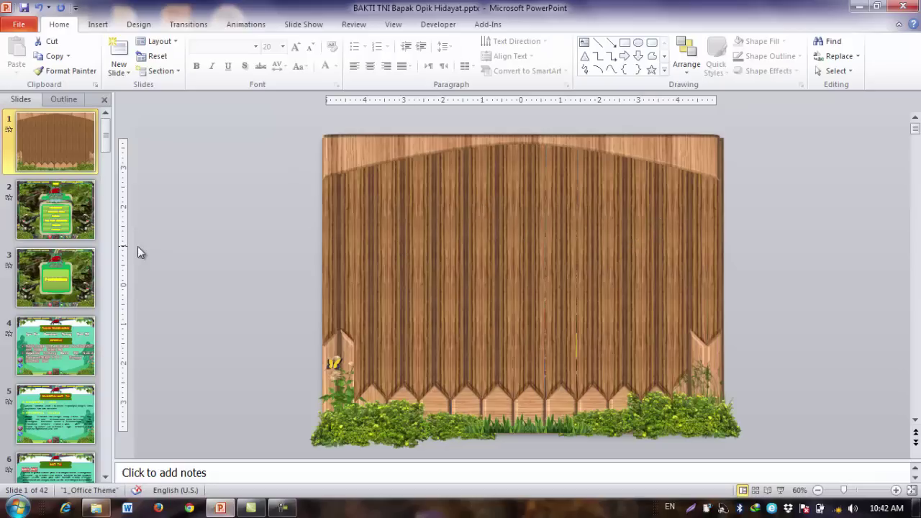
left_click(75, 217)
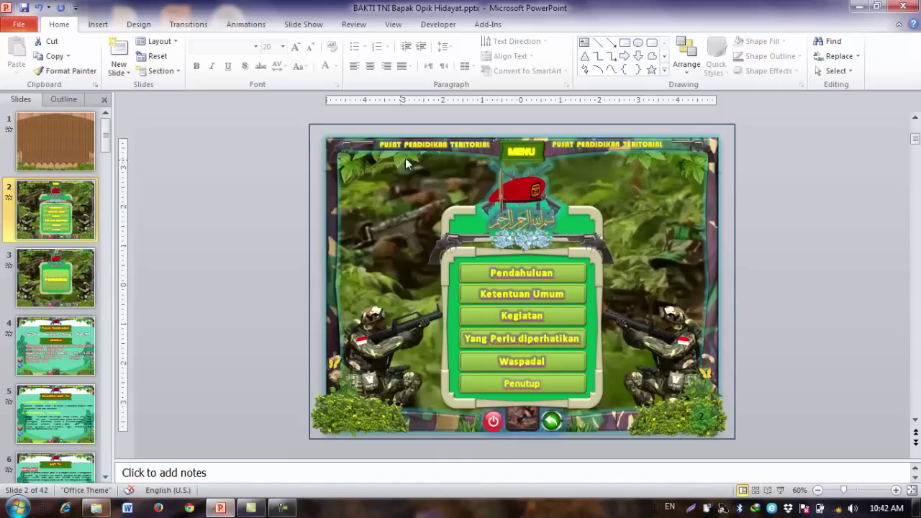
- Look over the thumbnails through to the end of the presentation and display the closing slide 42 with its EXIT sign
left_click(105, 287)
left_click(105, 287)
left_click(108, 337)
left_click(107, 338)
left_click(107, 363)
left_click(107, 425)
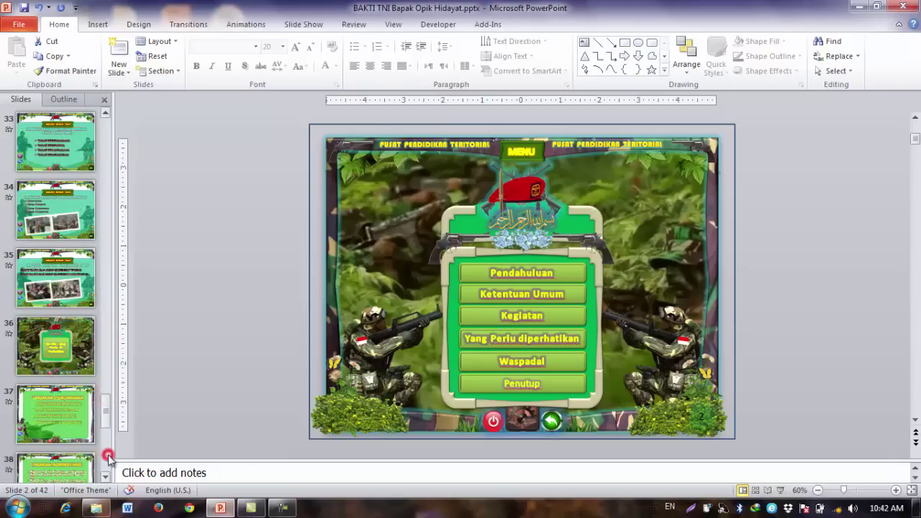
left_click(108, 455)
left_click(108, 459)
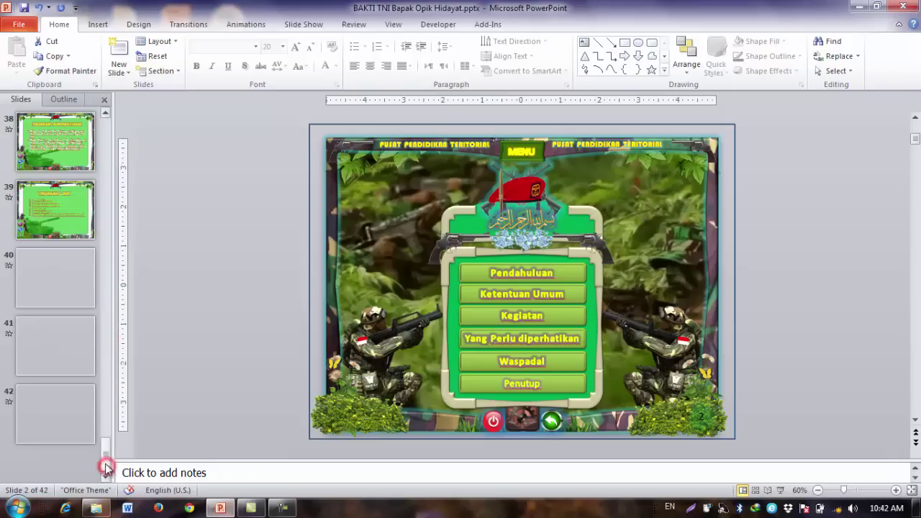
left_click(83, 440)
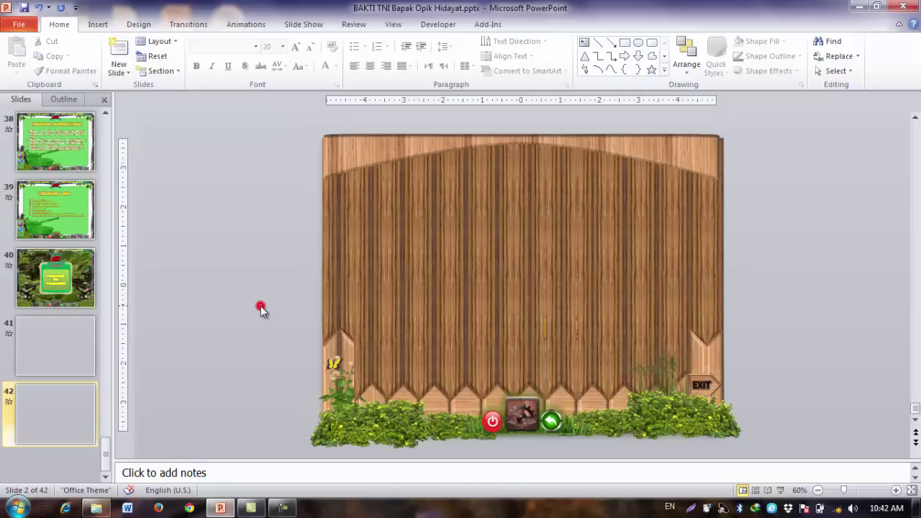
- Go back to the start of the thumbnails and display the wooden-fence opening slide 1
left_click(103, 136)
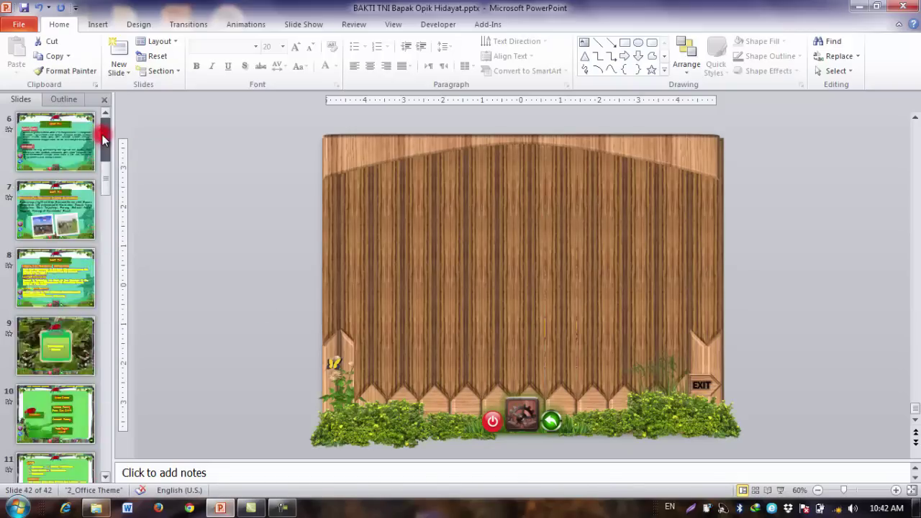
left_click_drag(103, 138, 102, 135)
left_click(104, 123)
left_click(72, 119)
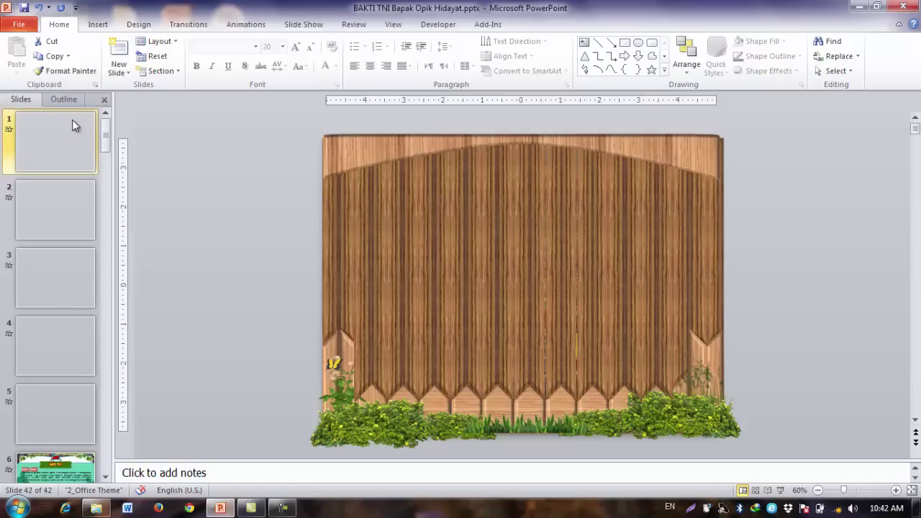